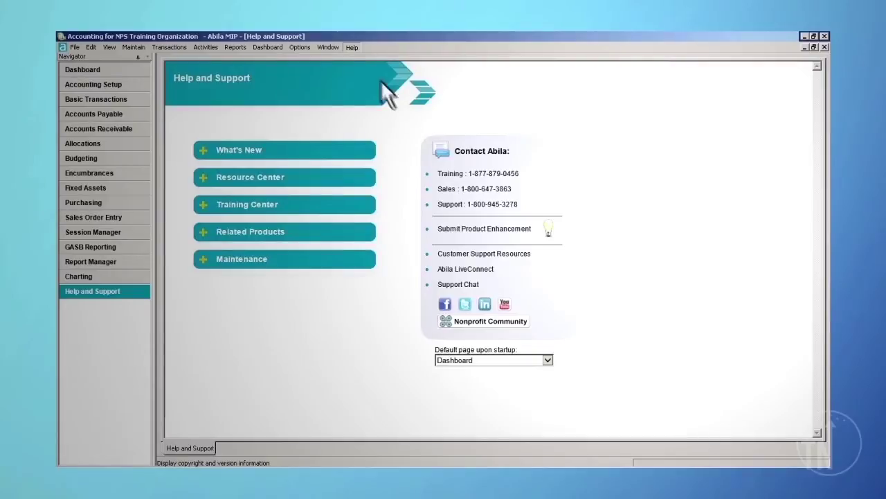
# Step: Open the About Abila MIP information to check the installed version
pyautogui.click(353, 46)
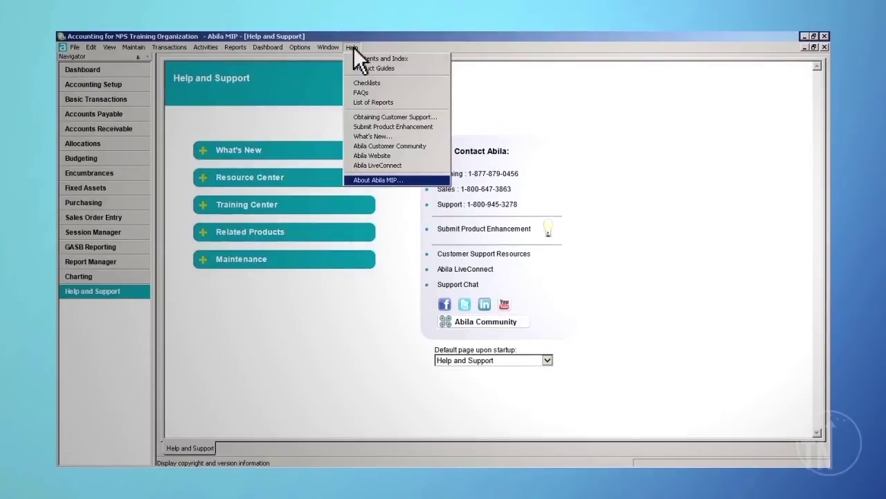
pyautogui.click(360, 182)
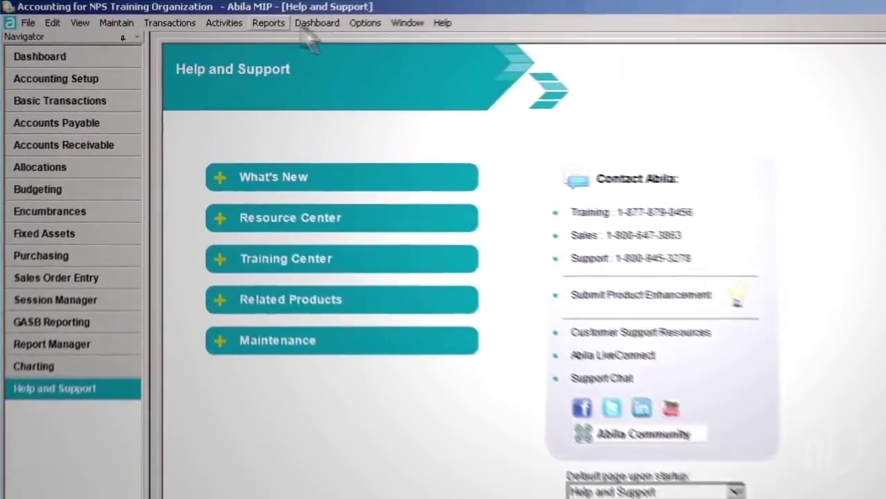
# Step: Open the Vendor Information list report and load the <Default & 1099 Information> report format
pyautogui.click(277, 23)
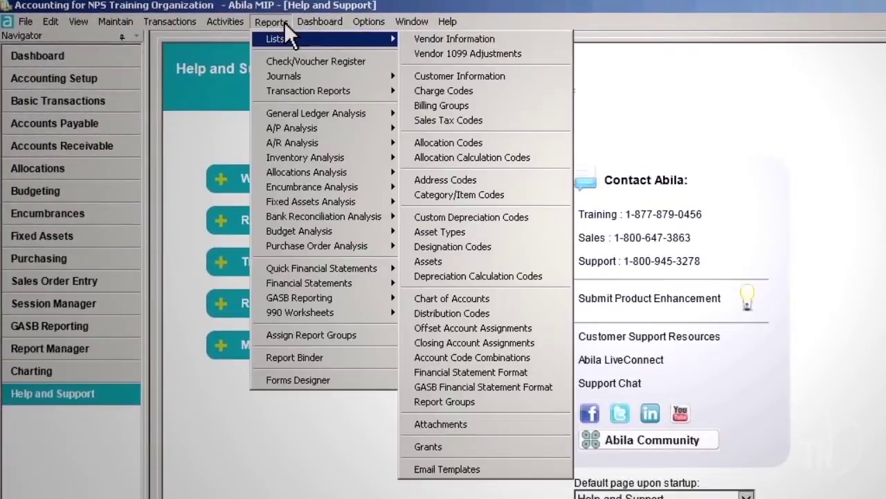
pyautogui.click(508, 38)
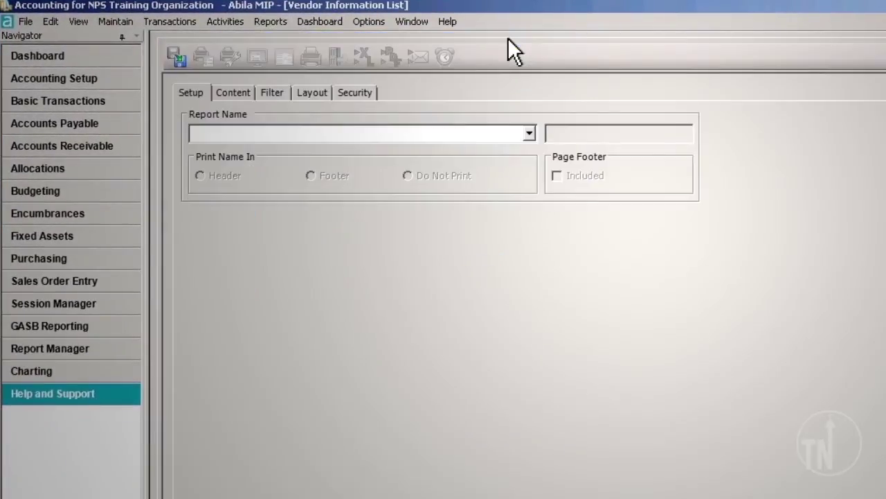
pyautogui.click(529, 133)
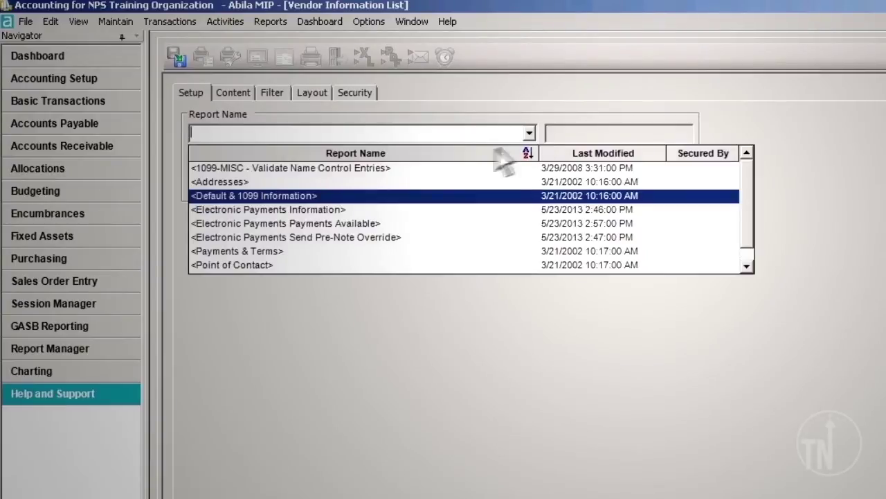
pyautogui.click(340, 197)
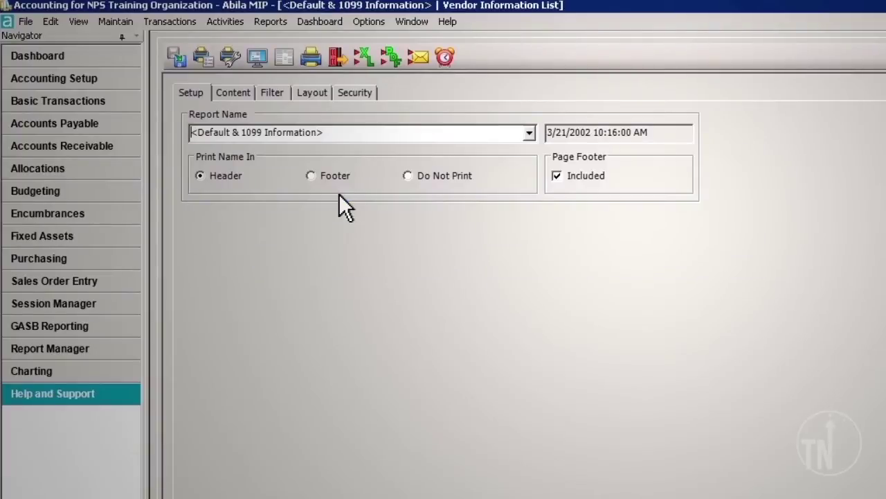
# Step: Move the Issue 1099 column to the top of the report body's selected columns and sort it descending
pyautogui.click(250, 96)
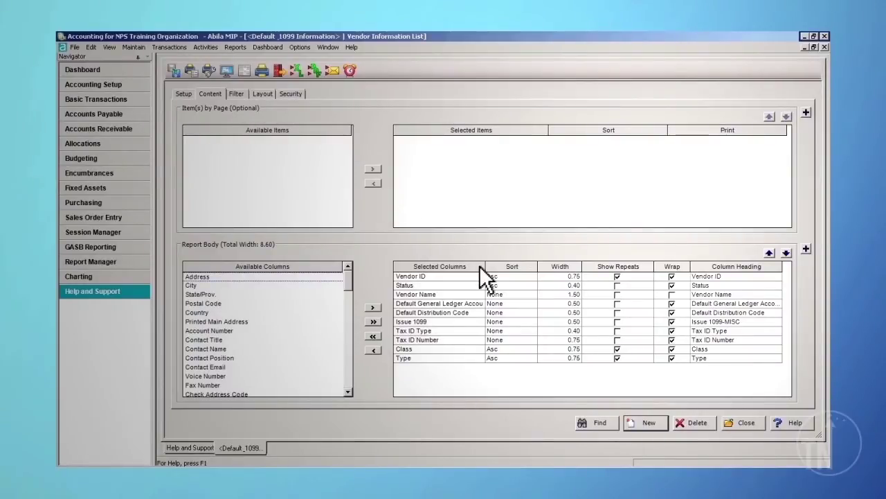
pyautogui.click(439, 323)
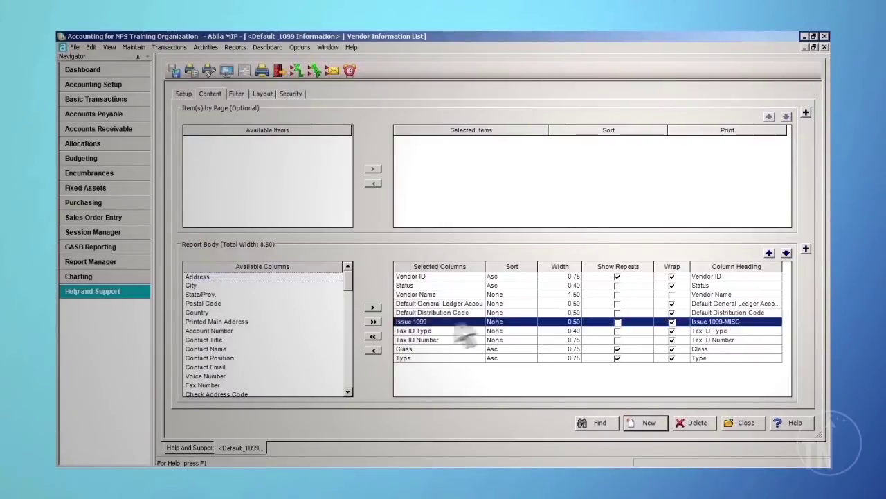
pyautogui.click(770, 253)
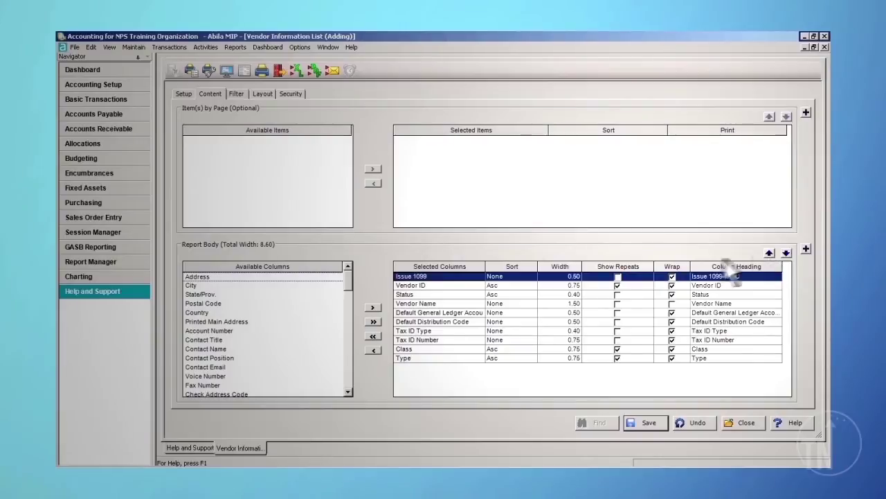
pyautogui.click(526, 276)
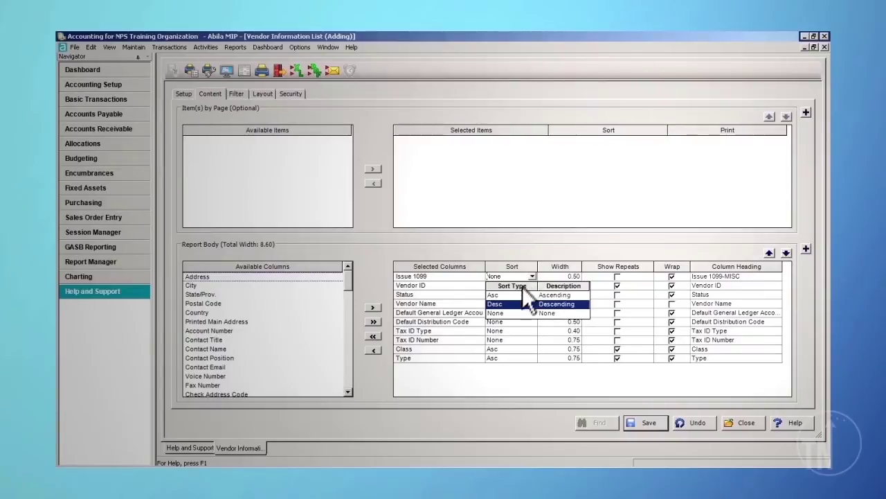
pyautogui.click(513, 305)
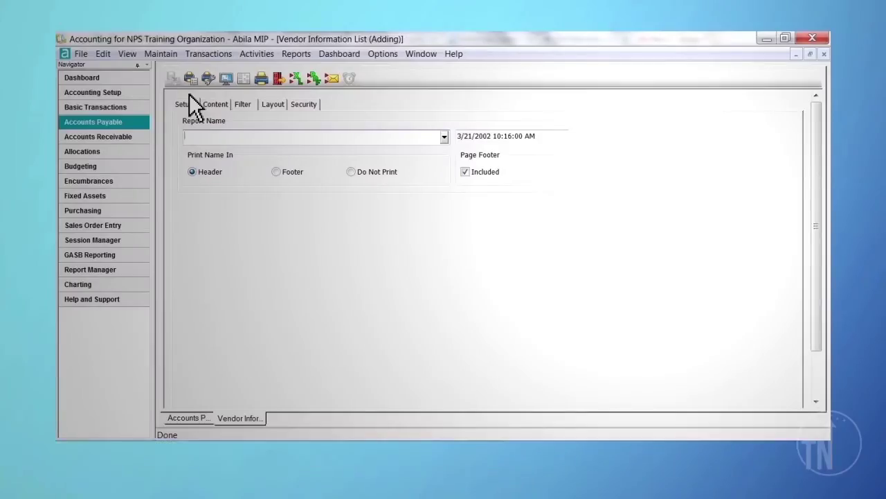
# Step: Name the vendor report "MCG 1099 Processing 2013" and print it
pyautogui.write('MCG 1099 Processing 2013')
pyautogui.press('Return')
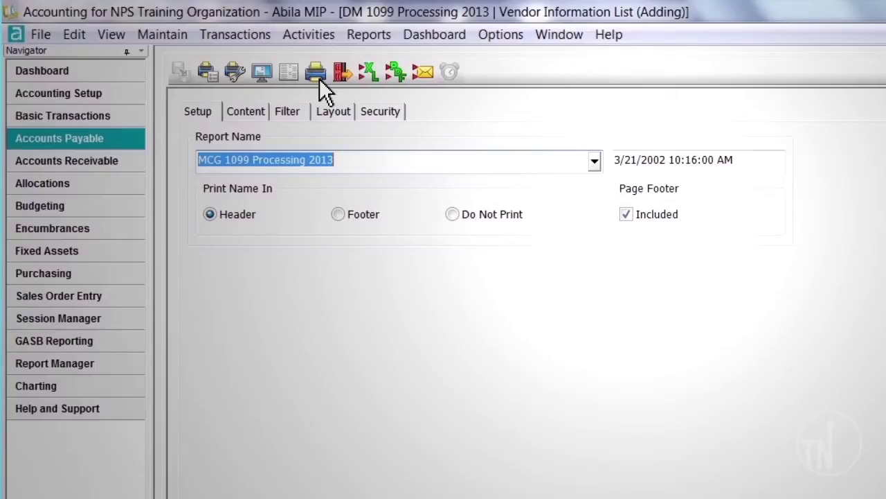
pyautogui.click(319, 78)
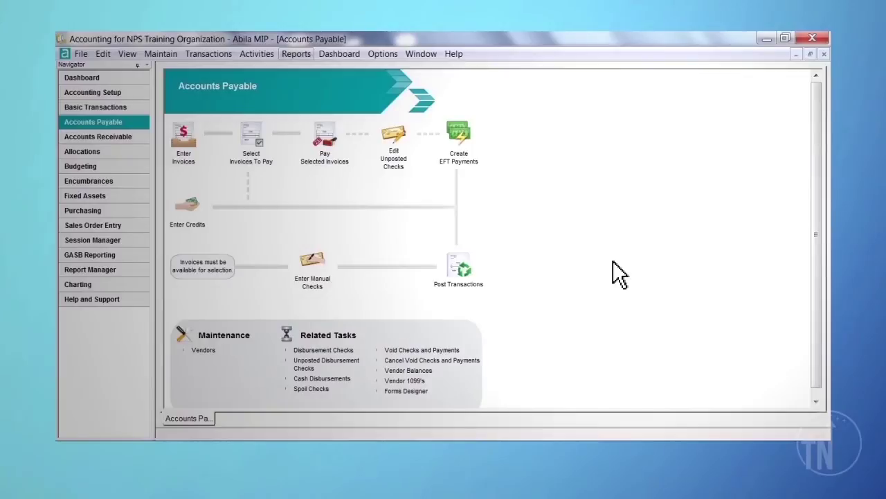
# Step: Set up the Cash Journal's <1099 Summarized Vendor Totals Report> for Last Year under the name "MCG 1099 Processing 2013"
pyautogui.click(306, 55)
pyautogui.moveTo(353, 92)
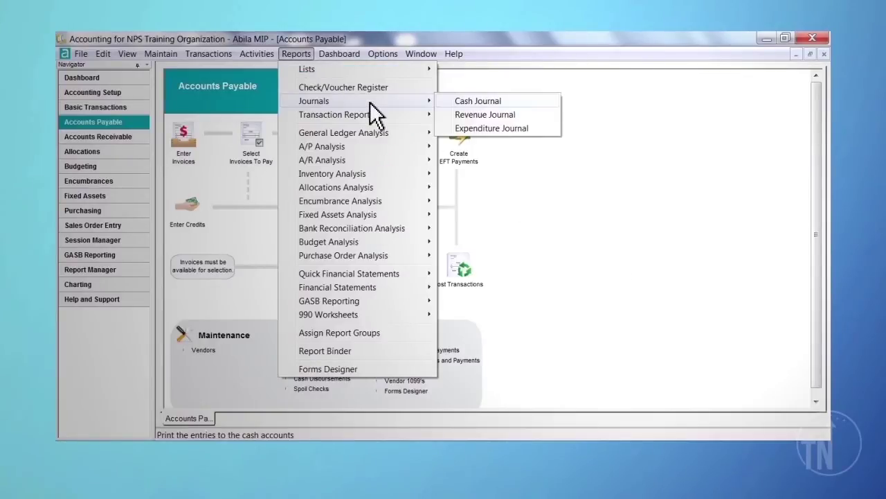
pyautogui.click(526, 102)
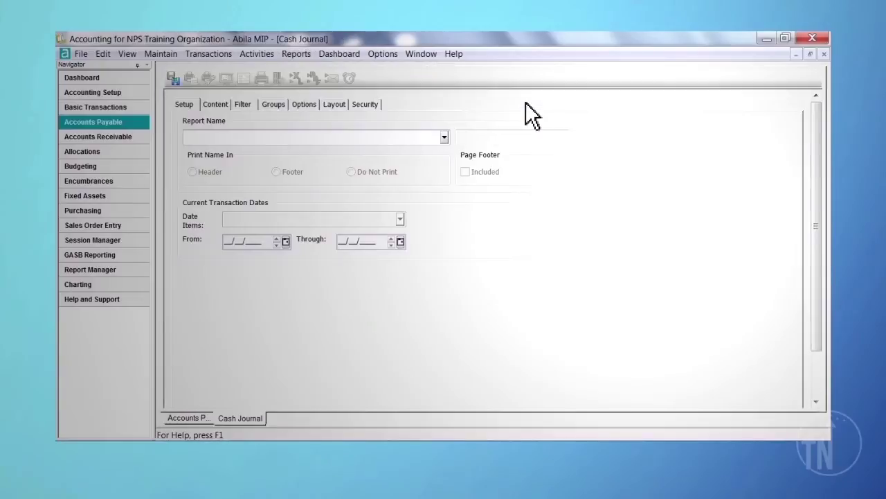
pyautogui.click(444, 137)
pyautogui.click(442, 175)
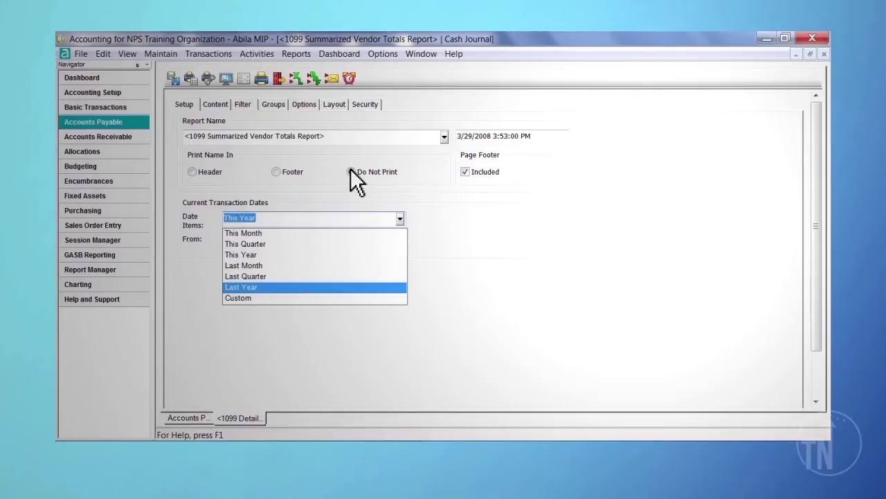
pyautogui.click(286, 289)
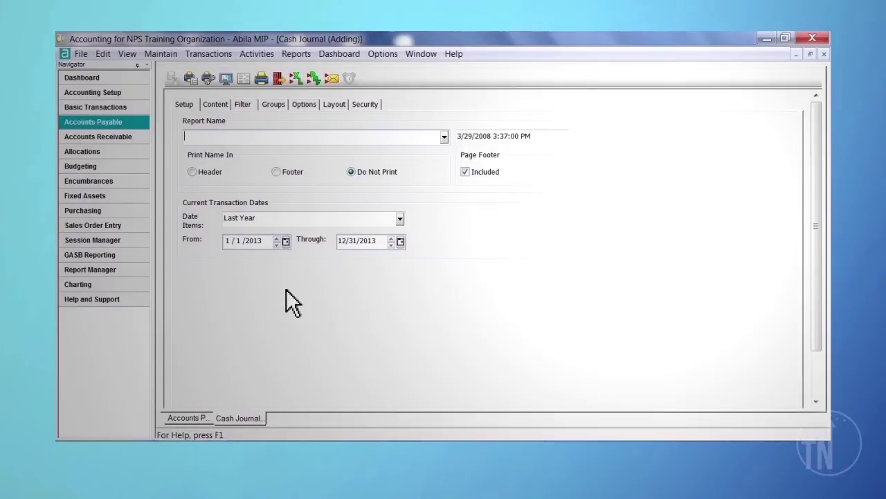
pyautogui.write('MCG 1099 Processing 2013')
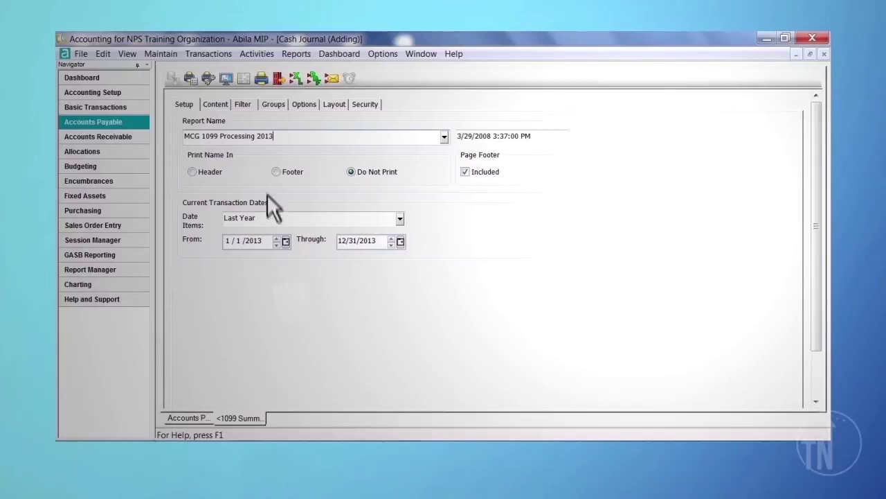
# Step: Remove the Vendor Issue 1099 criterion from the summarized Cash Journal report's selected filters
pyautogui.click(250, 107)
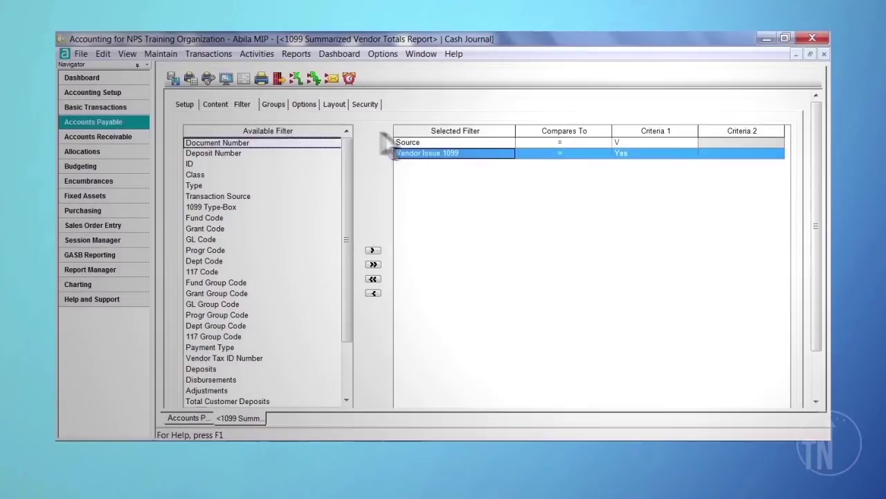
pyautogui.click(381, 295)
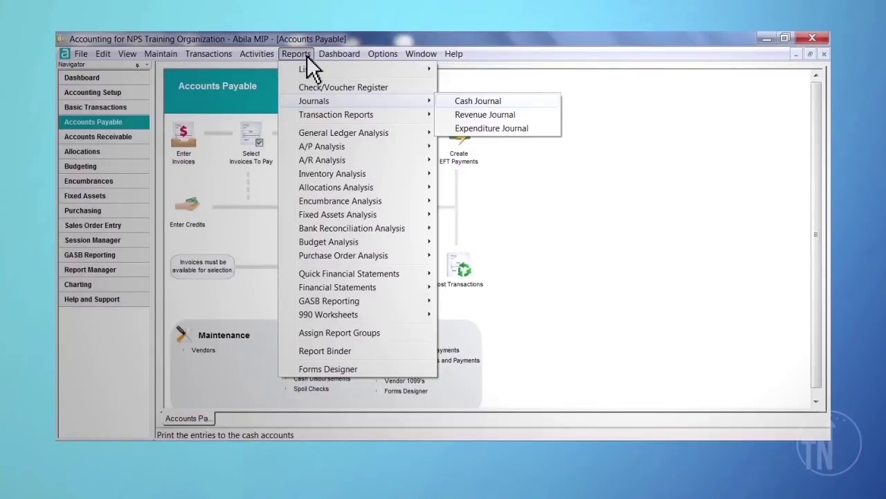
# Step: Open the Cash Journal again and load the <1099 Detailed Vendor Total Report>
pyautogui.click(516, 103)
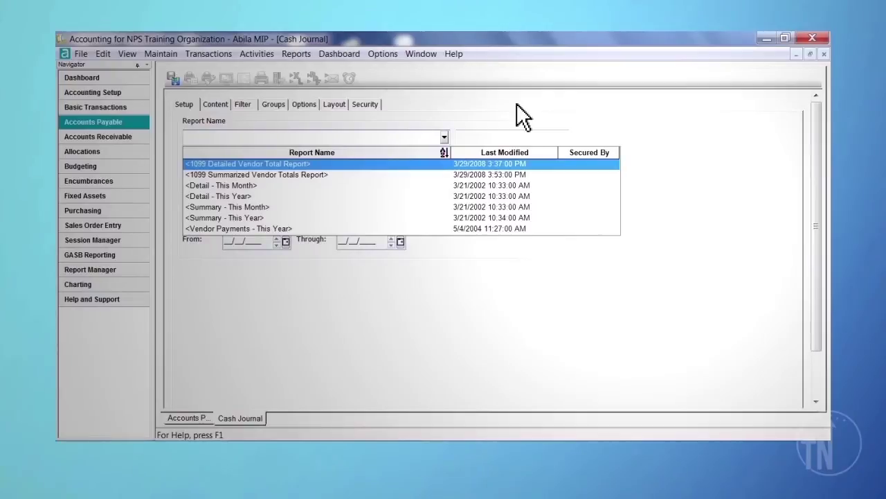
pyautogui.click(352, 167)
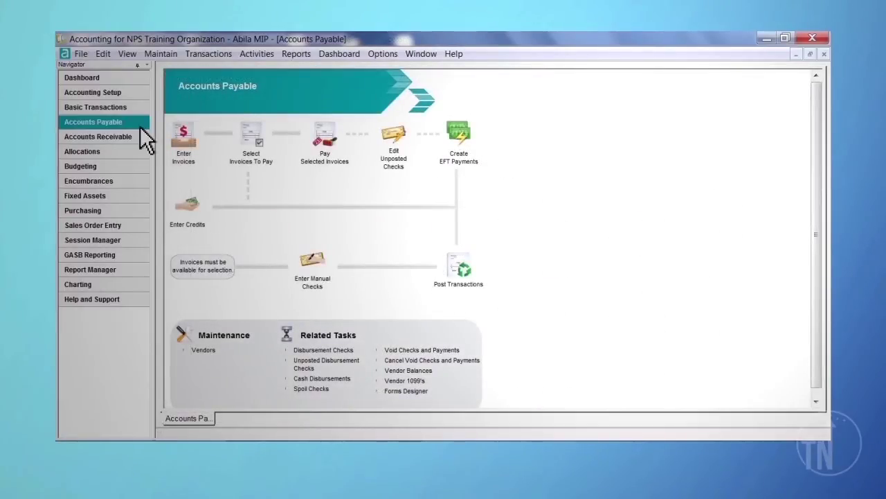
# Step: Search the vendor records for ABC, open the ABC Office Supply vendor and view its 1099 information
pyautogui.click(216, 350)
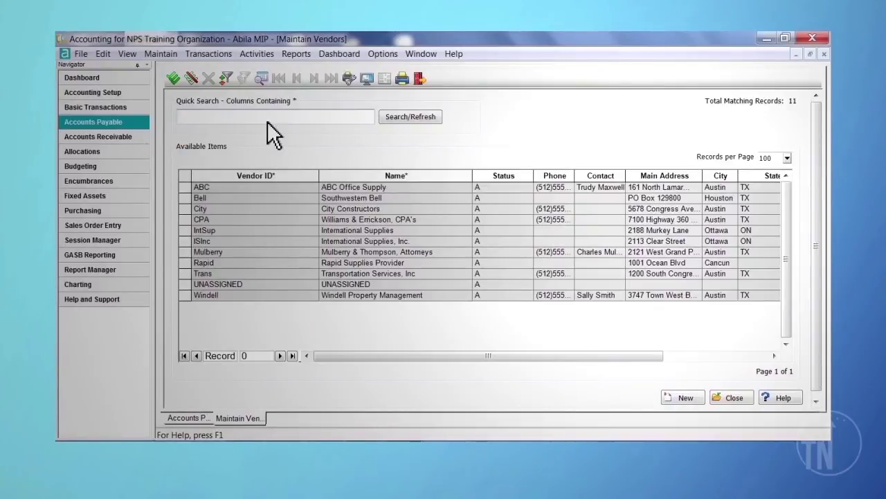
pyautogui.click(427, 121)
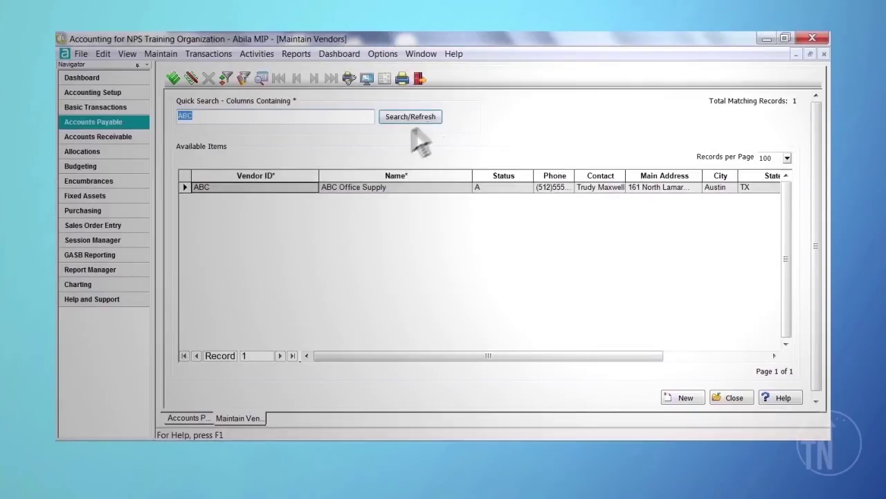
pyautogui.doubleClick(293, 188)
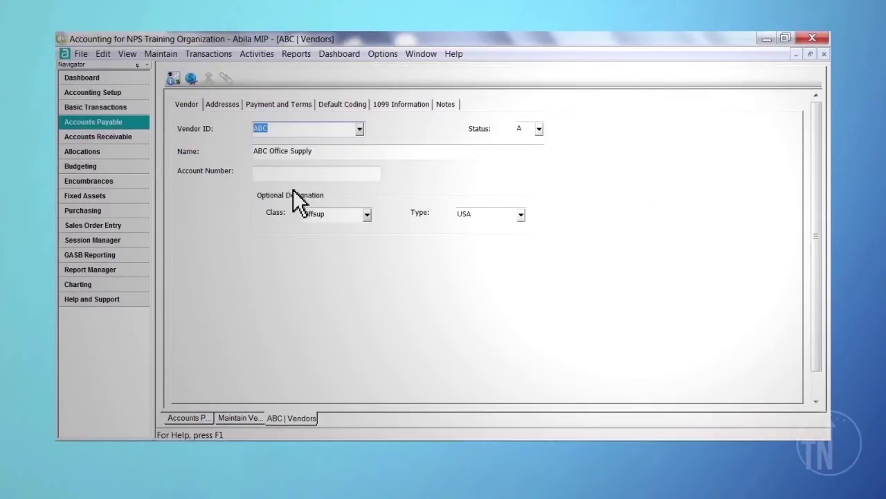
pyautogui.click(430, 110)
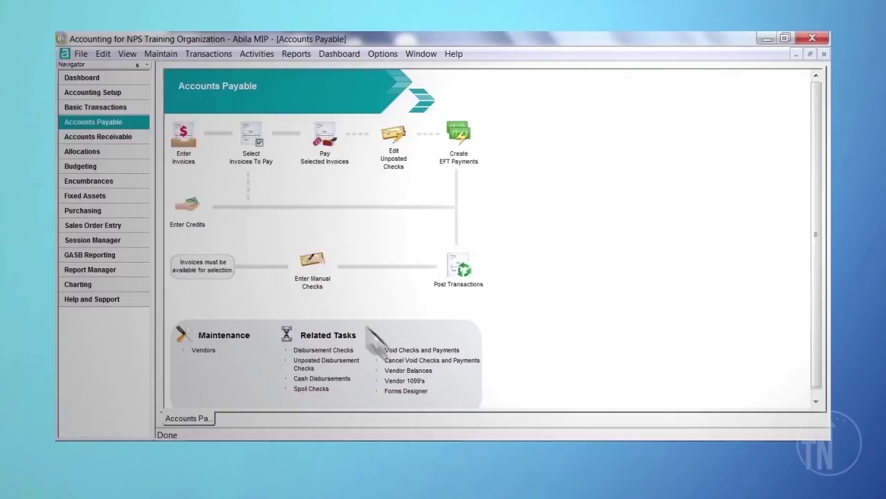
# Step: Start a Vendor 1099 form with form type New and the 2013 1099-MISC form
pyautogui.click(430, 381)
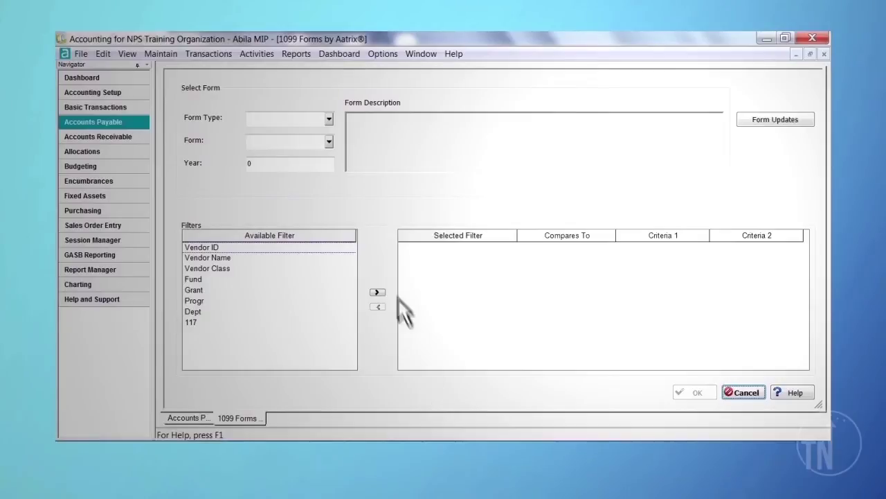
pyautogui.click(328, 119)
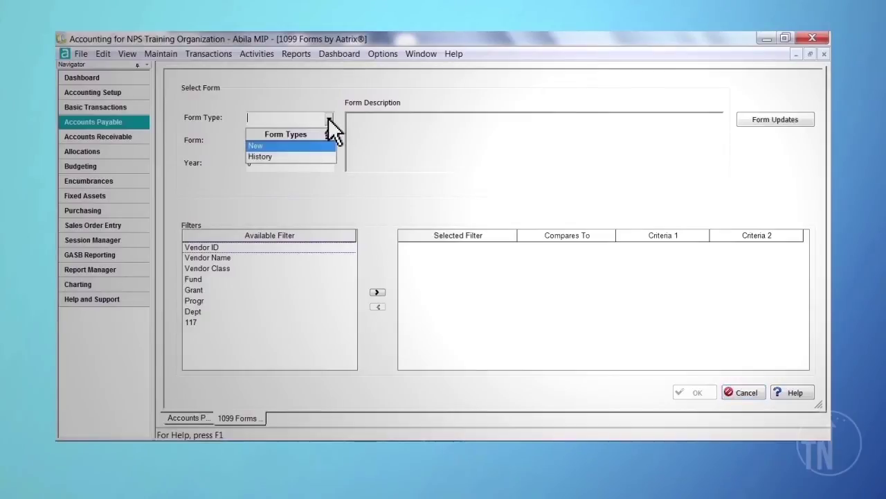
pyautogui.click(296, 147)
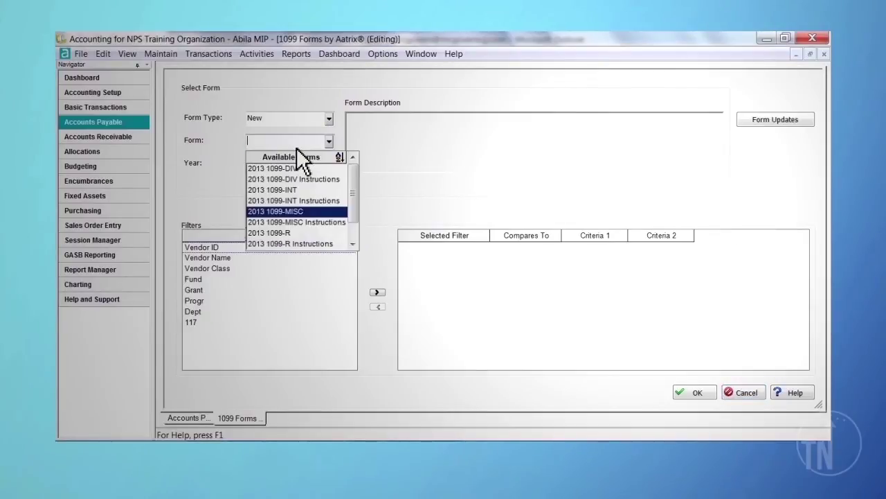
pyautogui.click(319, 215)
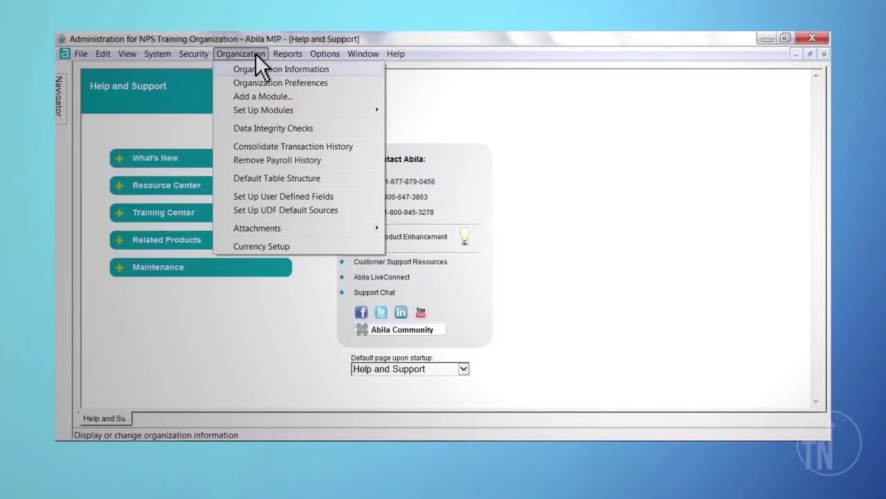
# Step: Switch to the Administration module and open the Organization Information to review the organization's tax details
pyautogui.click(335, 69)
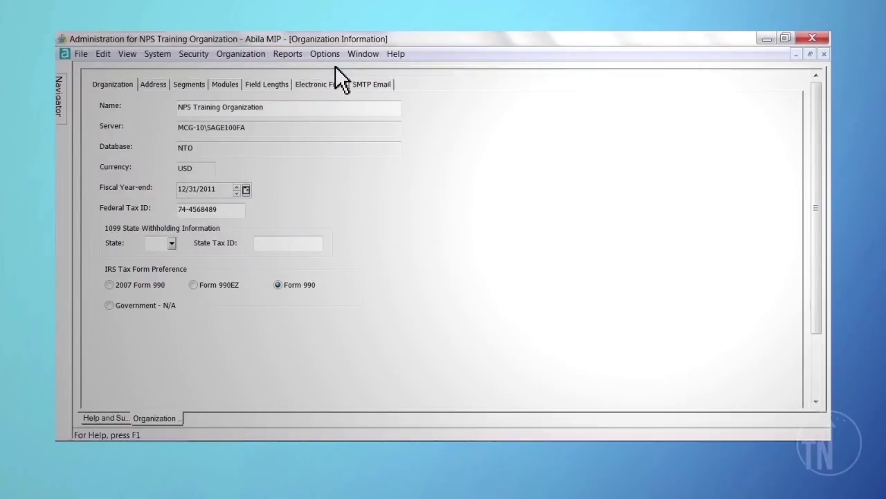